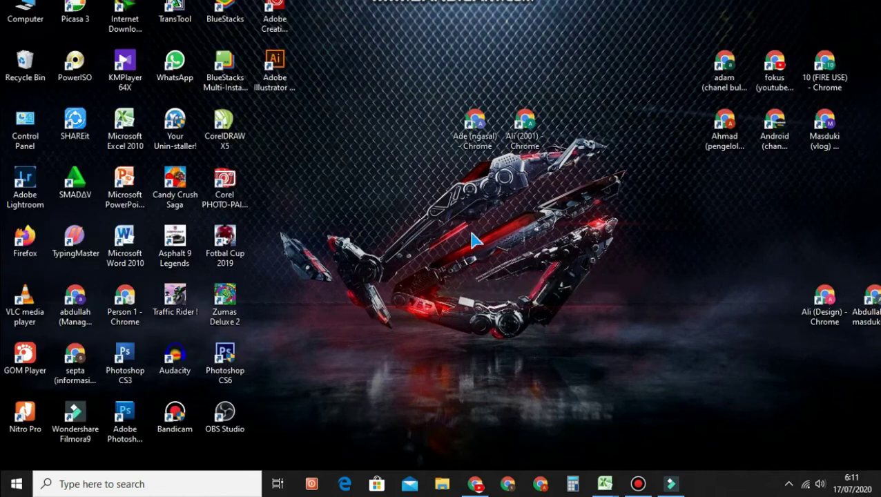
pyautogui.click(491, 272)
pyautogui.rightClick(477, 235)
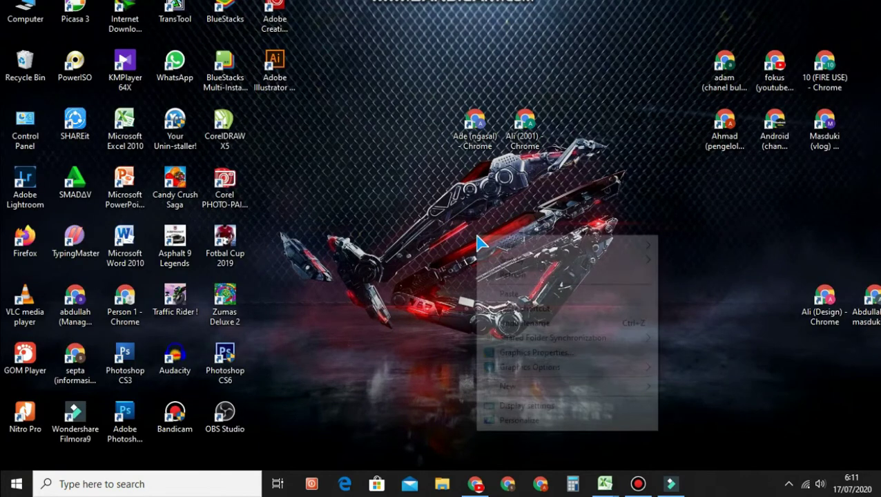
pyautogui.click(502, 276)
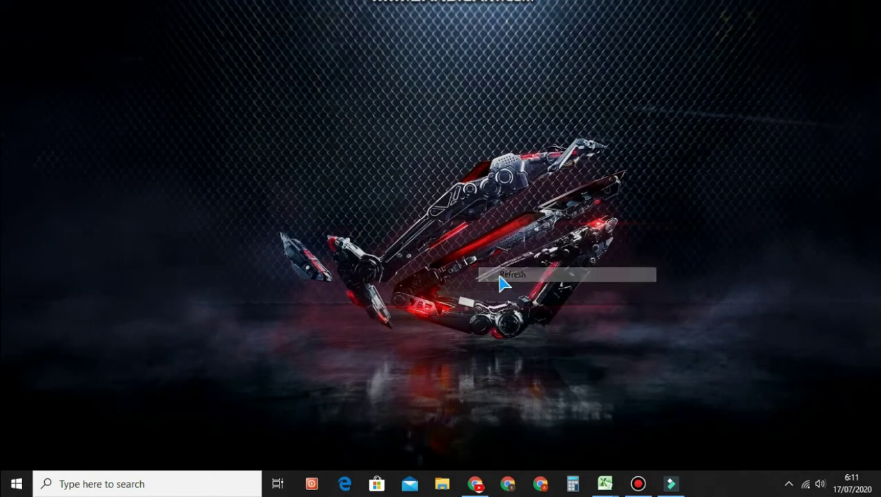
pyautogui.rightClick(474, 237)
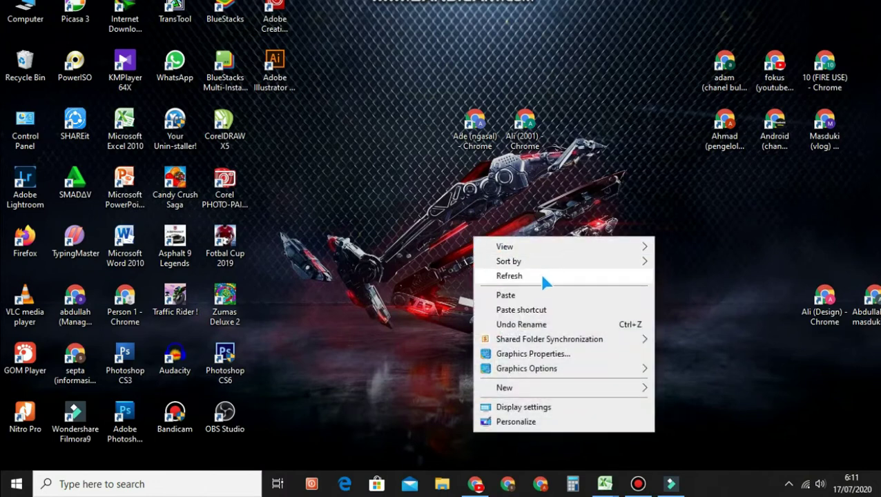
pyautogui.click(544, 277)
pyautogui.rightClick(518, 264)
pyautogui.click(539, 301)
pyautogui.rightClick(428, 237)
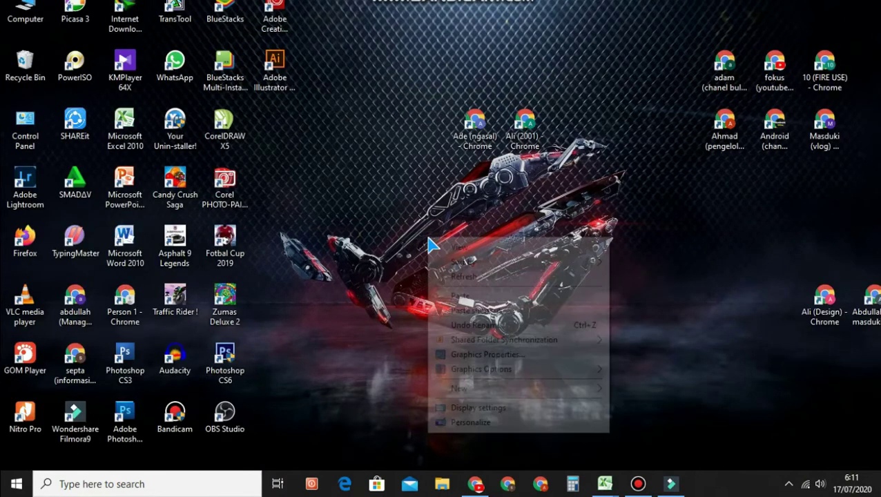
pyautogui.click(470, 280)
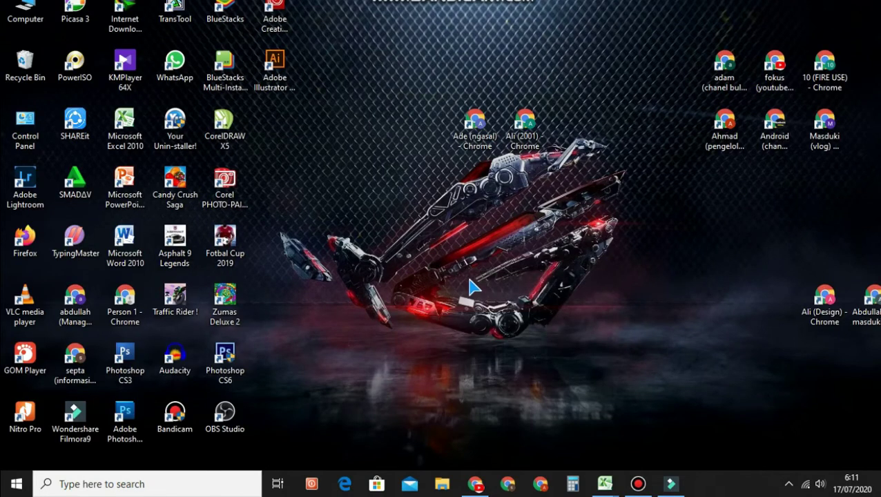
pyautogui.rightClick(503, 238)
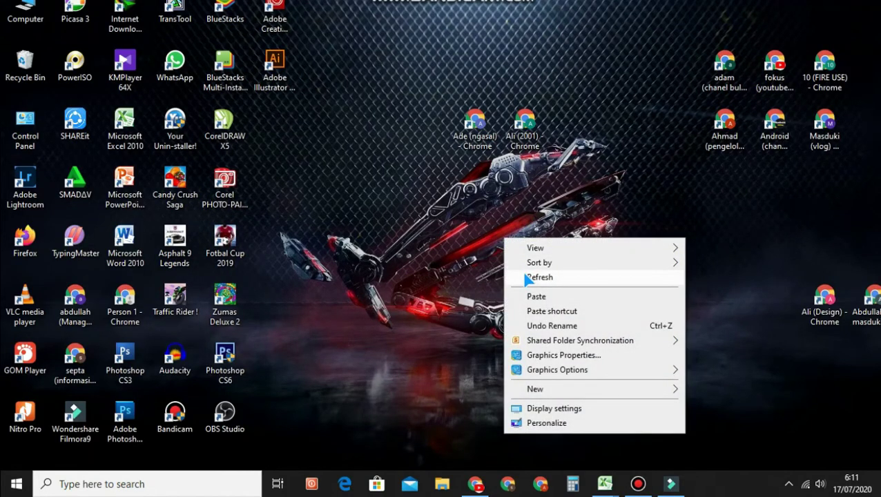
pyautogui.click(523, 278)
pyautogui.rightClick(456, 248)
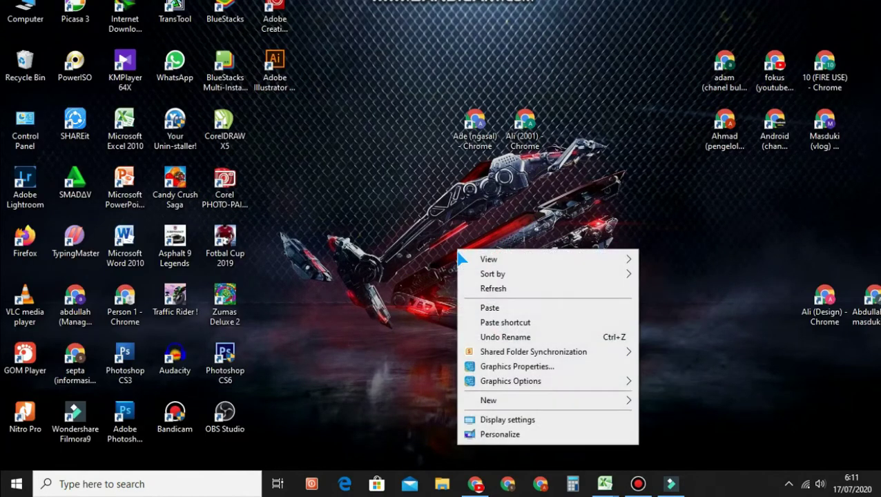
pyautogui.click(488, 290)
pyautogui.rightClick(491, 216)
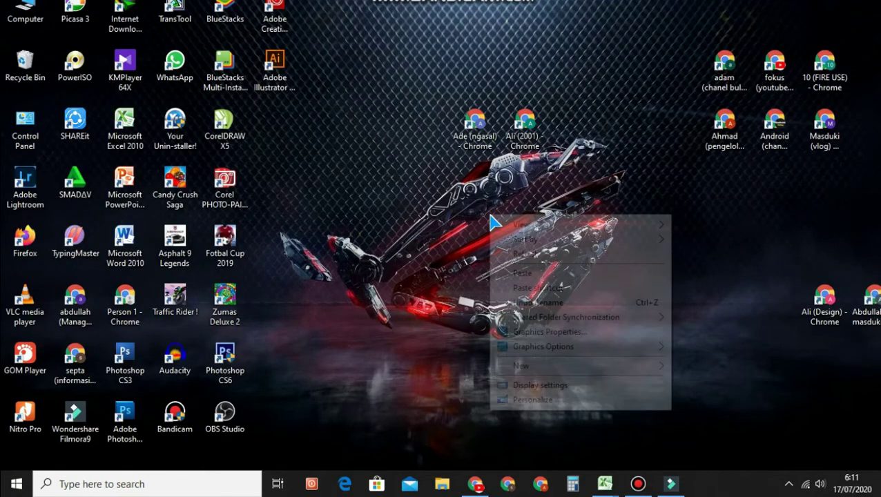
pyautogui.click(515, 254)
pyautogui.rightClick(493, 243)
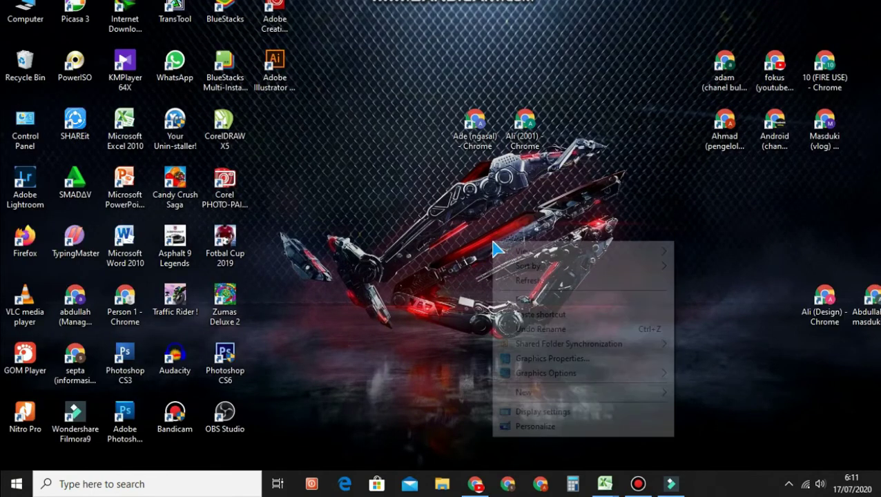
pyautogui.click(504, 280)
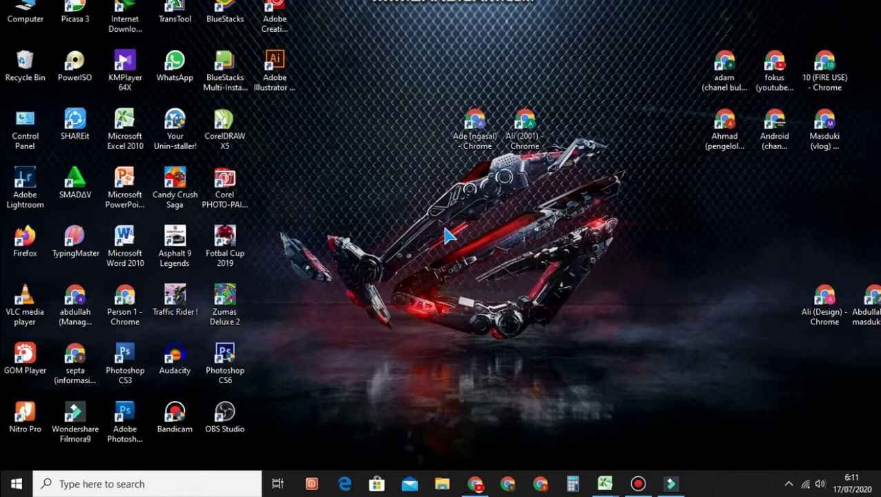
pyautogui.rightClick(445, 229)
pyautogui.click(492, 268)
pyautogui.rightClick(492, 269)
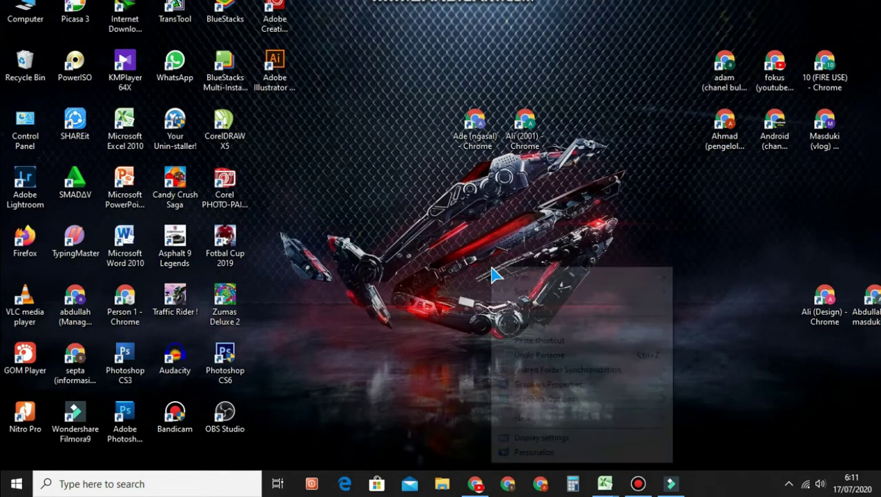
pyautogui.click(515, 307)
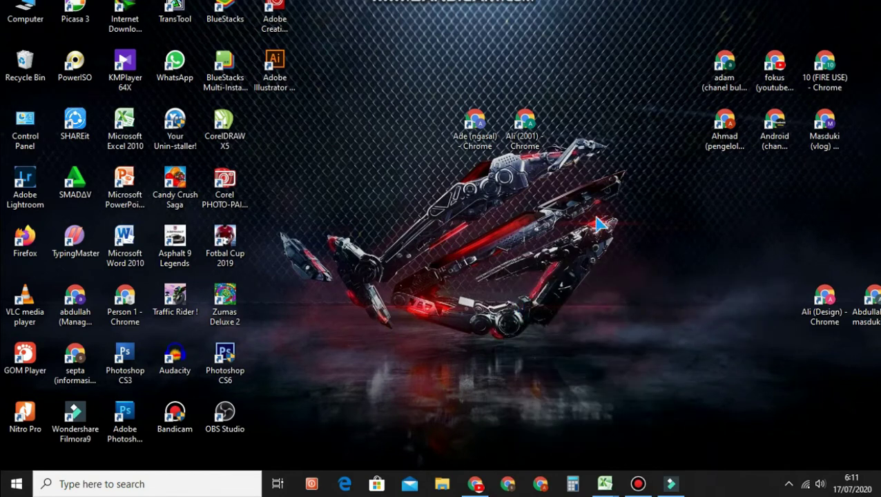
# Open the Power & sleep page from the desktop's display settings and review the plugged-in screen turn-off choices
pyautogui.rightClick(485, 222)
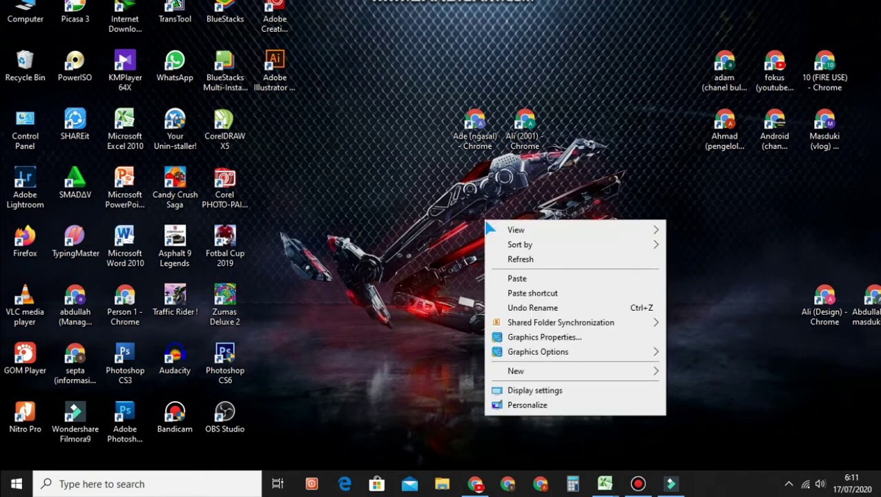
pyautogui.click(565, 390)
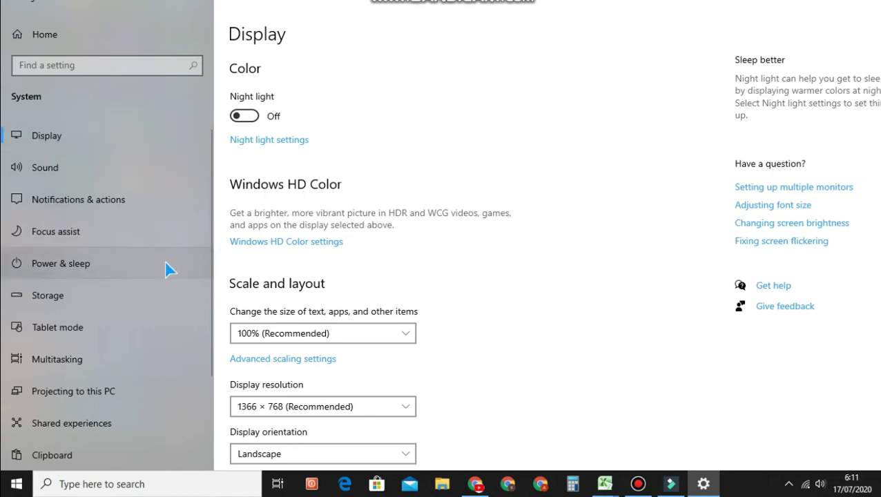
pyautogui.click(97, 265)
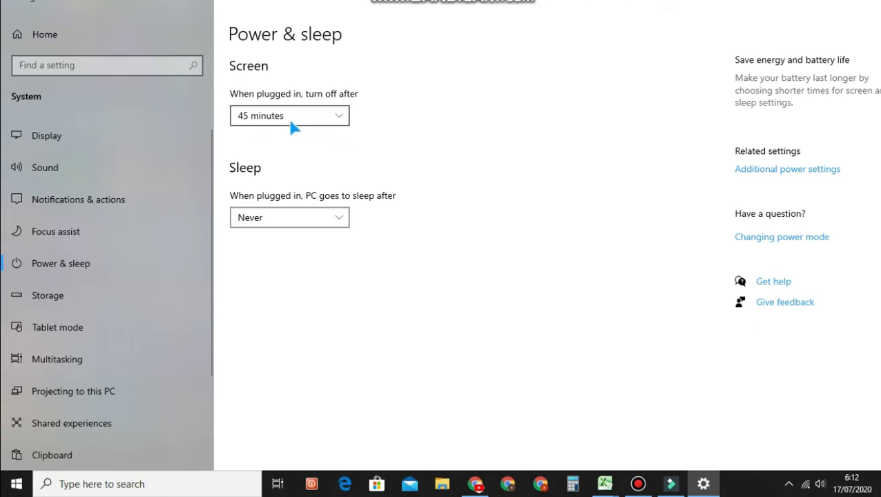
pyautogui.click(327, 117)
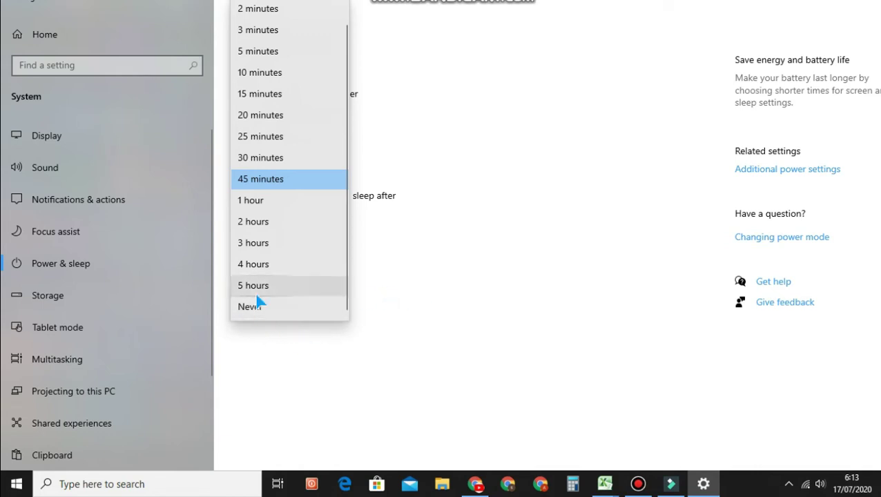
pyautogui.click(547, 207)
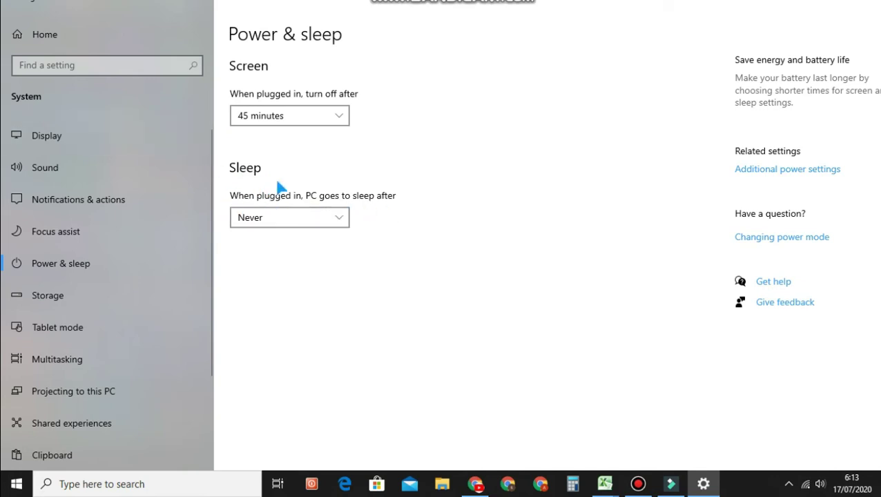
# Review the plugged-in sleep delay choices and set the PC to go to sleep Never
pyautogui.click(345, 218)
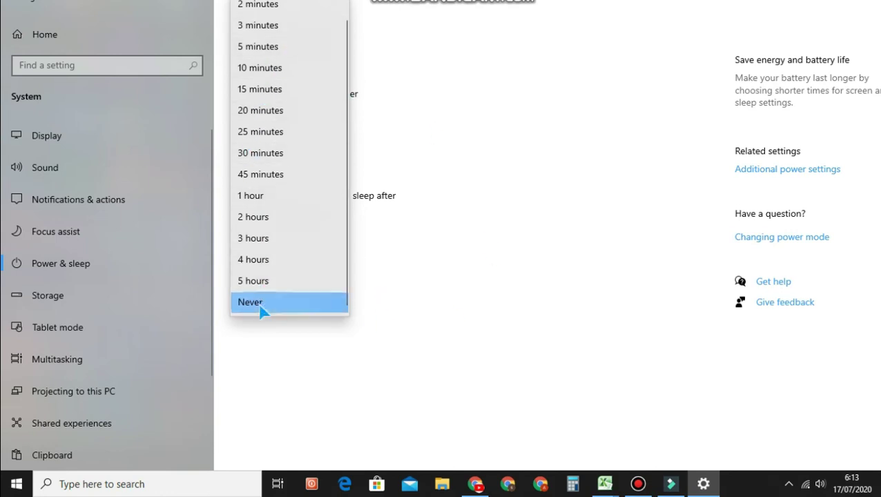
pyautogui.click(536, 286)
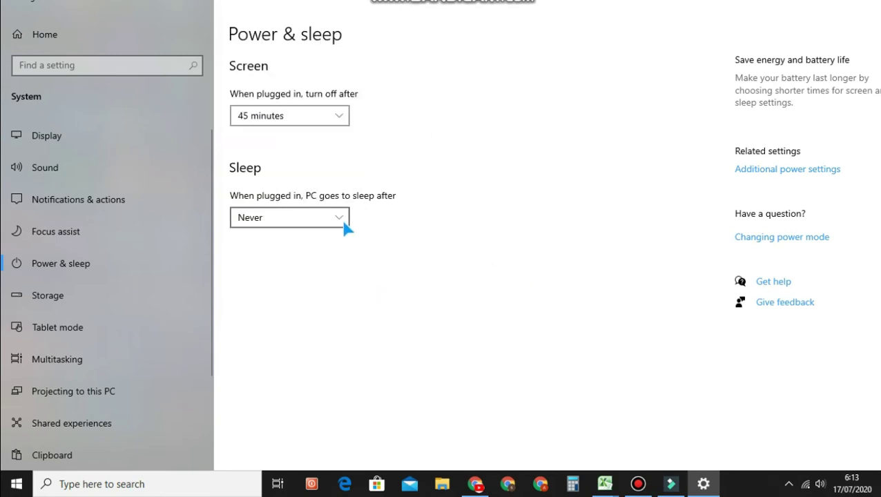
pyautogui.click(338, 221)
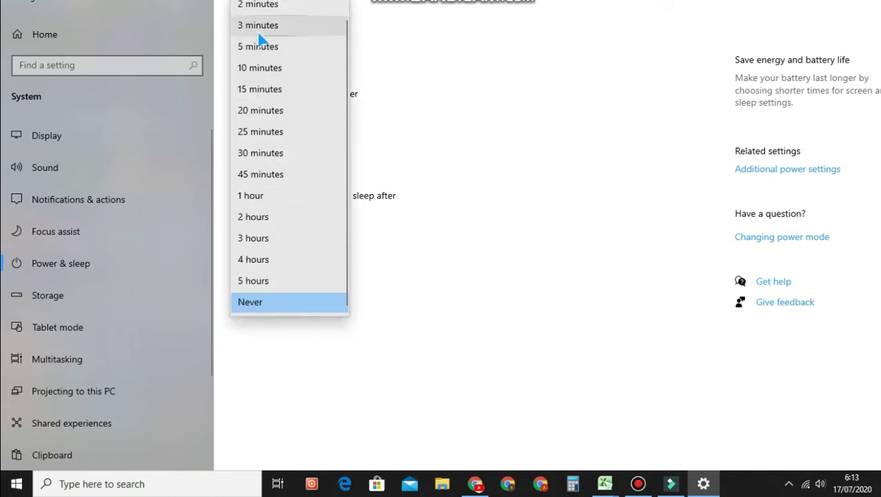
pyautogui.click(277, 308)
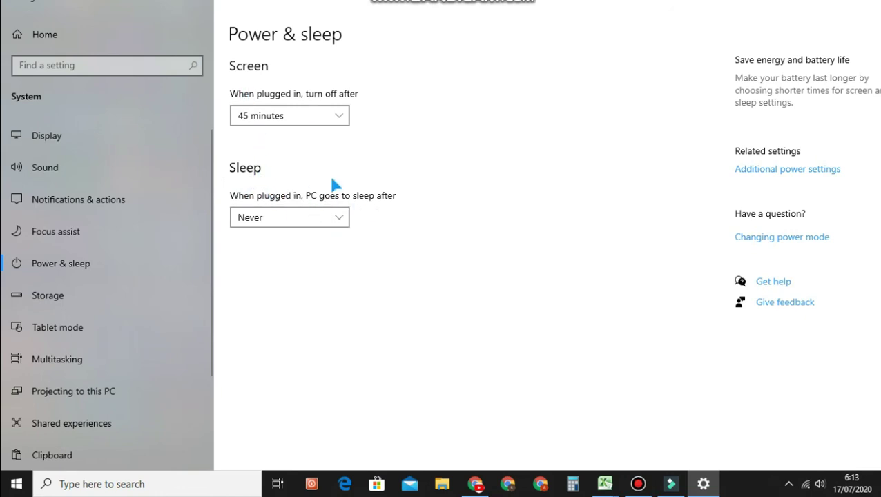
pyautogui.click(343, 221)
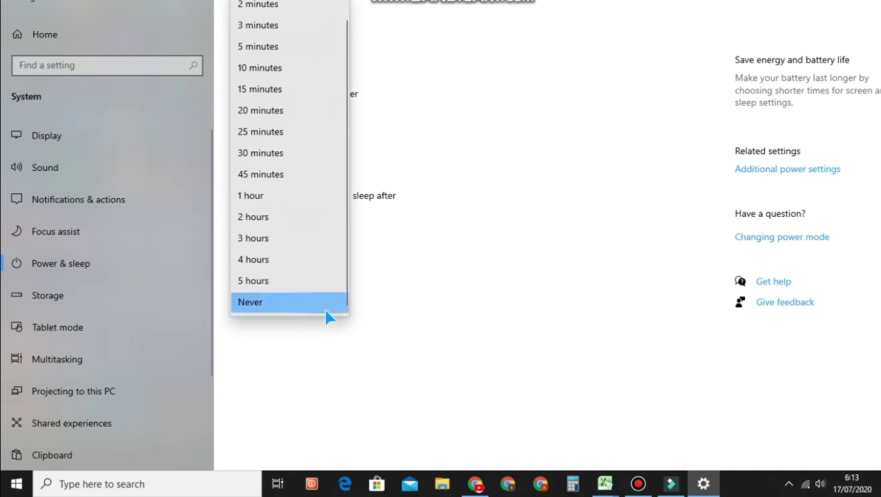
pyautogui.click(329, 313)
pyautogui.click(315, 230)
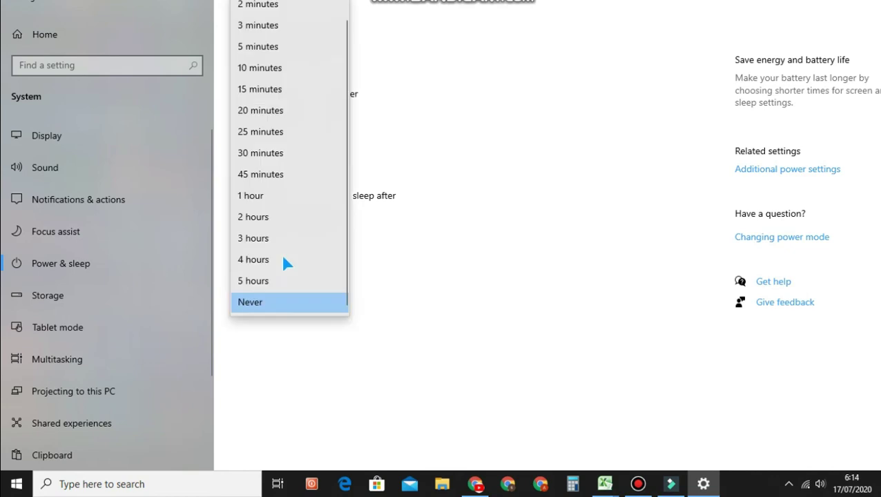
pyautogui.click(276, 307)
# Check the available delays for turning off the screen when plugged in without changing the selection, and close the Settings window
pyautogui.click(321, 115)
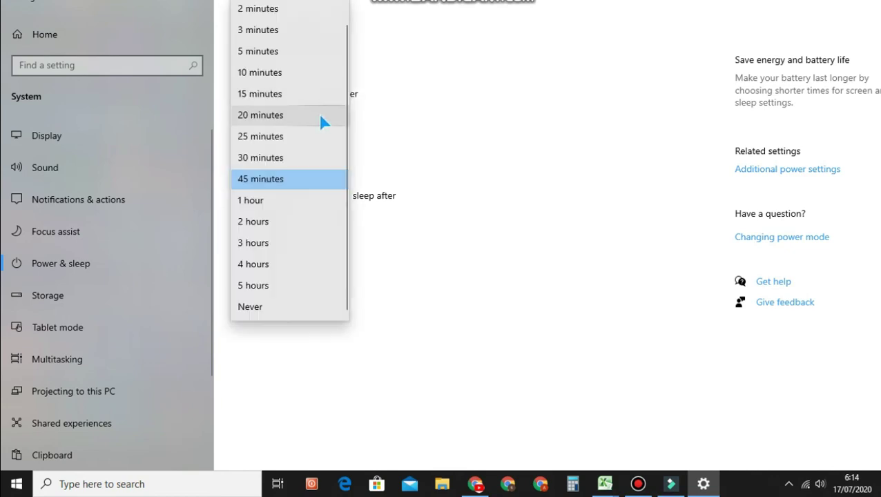
pyautogui.click(488, 143)
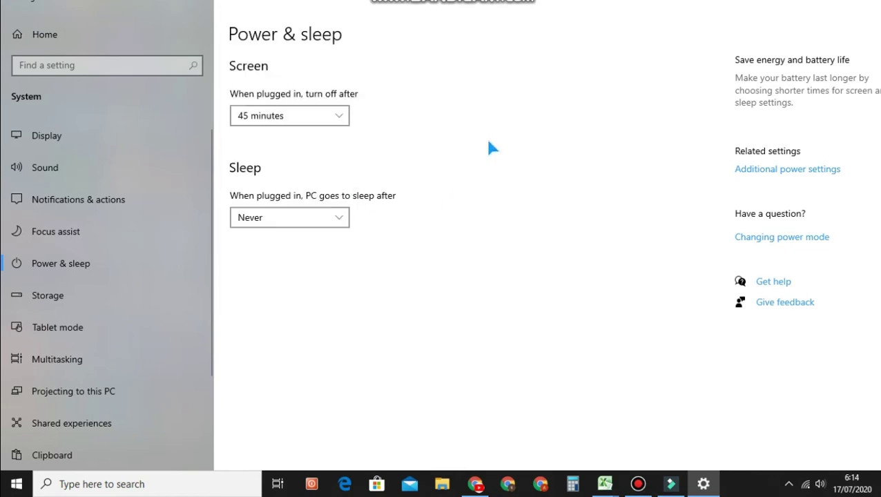
pyautogui.click(323, 118)
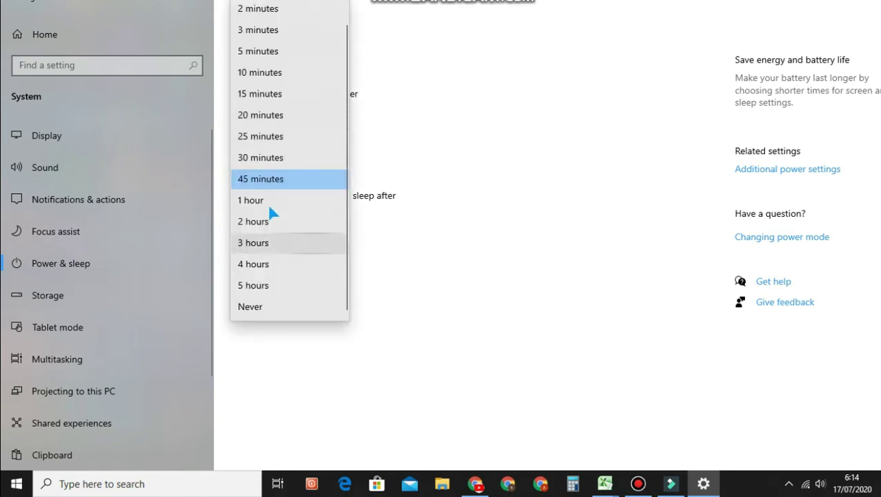
pyautogui.click(491, 147)
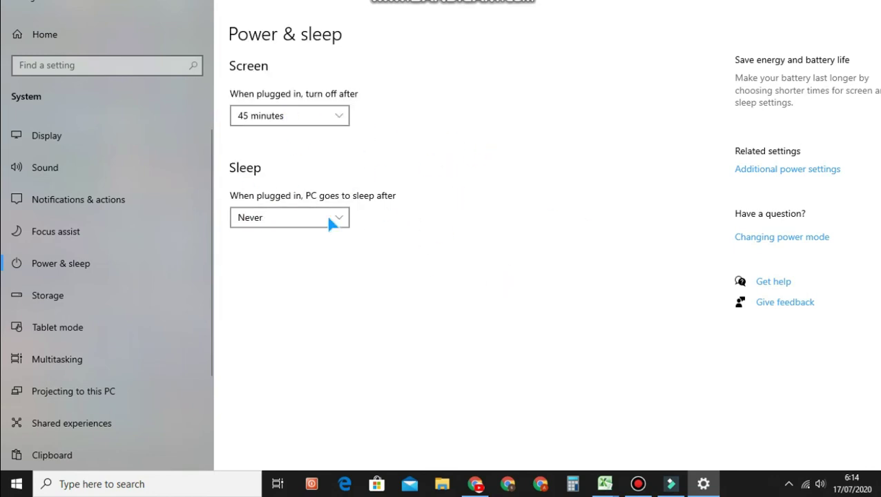
pyautogui.hotkey('alt', 'F4')
pyautogui.rightClick(416, 170)
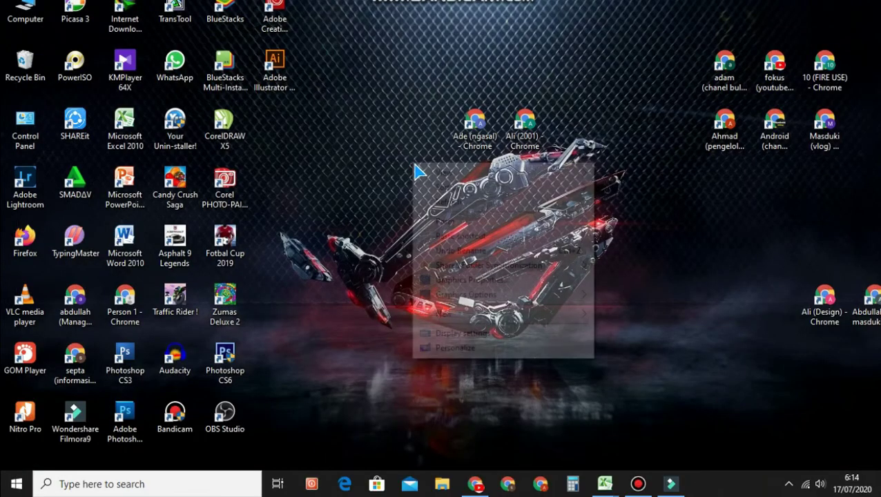
pyautogui.click(432, 200)
pyautogui.rightClick(387, 180)
pyautogui.click(407, 221)
pyautogui.rightClick(386, 181)
pyautogui.click(436, 223)
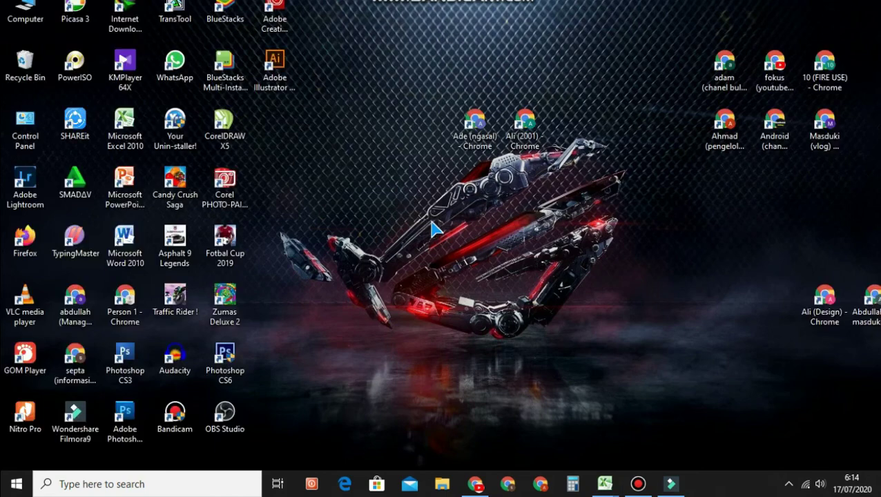